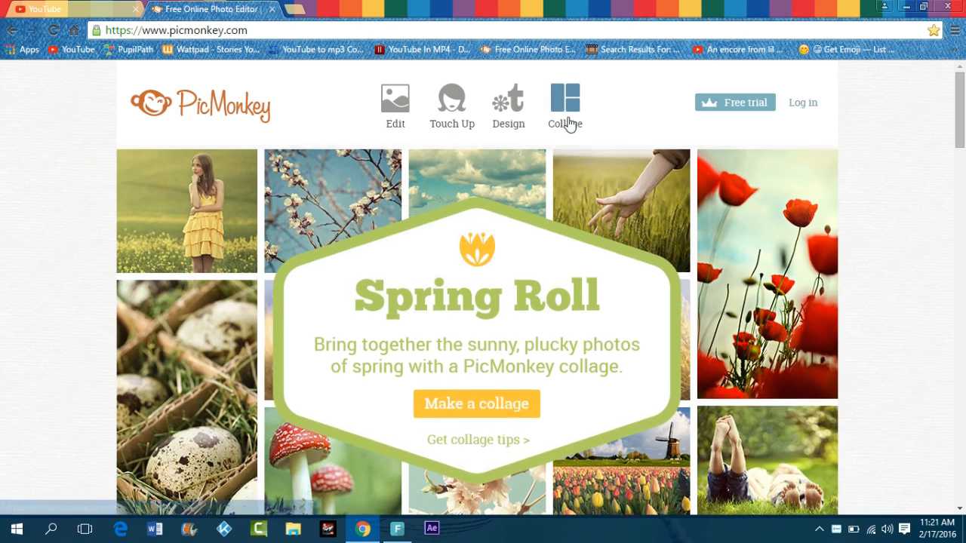
Step: Create a custom 1280 × 720 pixel blank canvas from the Design options
{"action": "left_click", "coordinate": [508, 106]}
{"action": "left_click", "coordinate": [679, 224]}
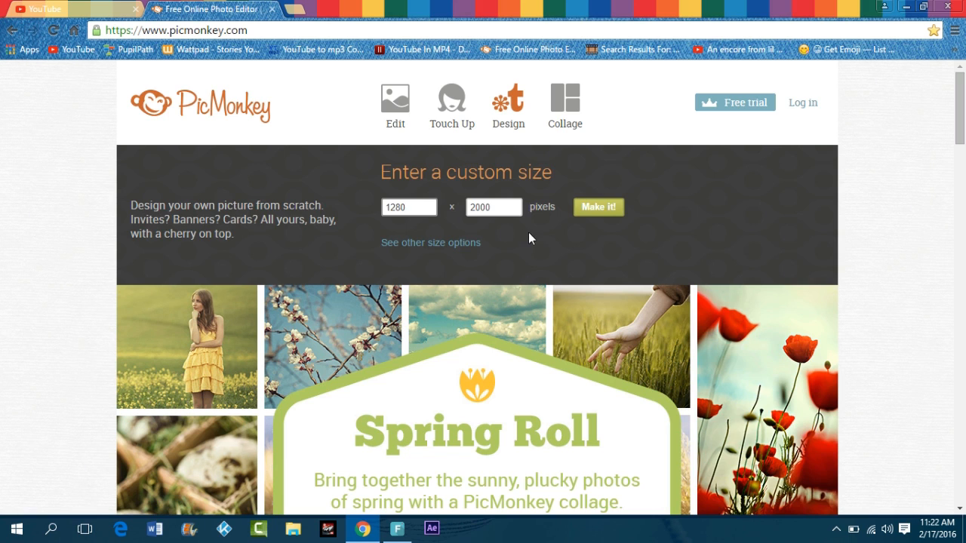
{"action": "key", "text": "Tab"}
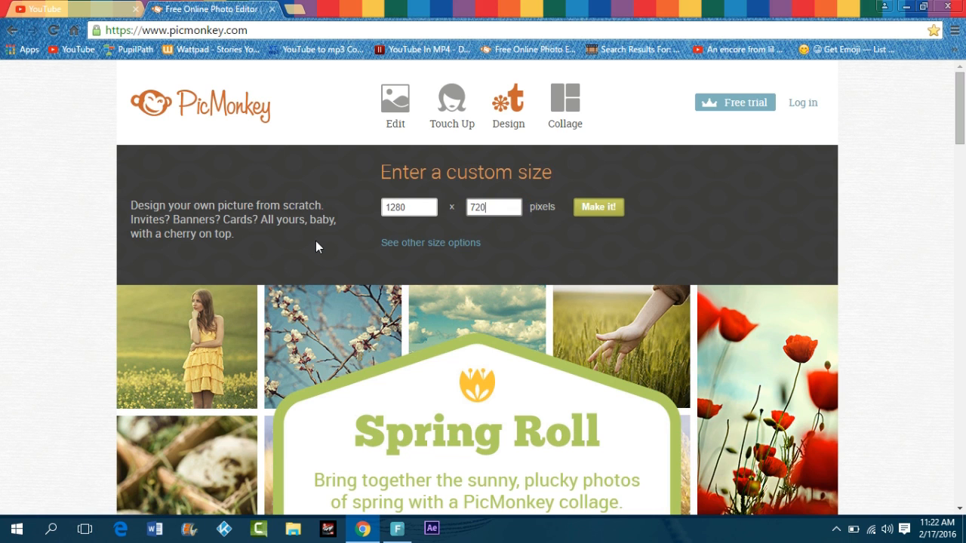
{"action": "left_click", "coordinate": [598, 207]}
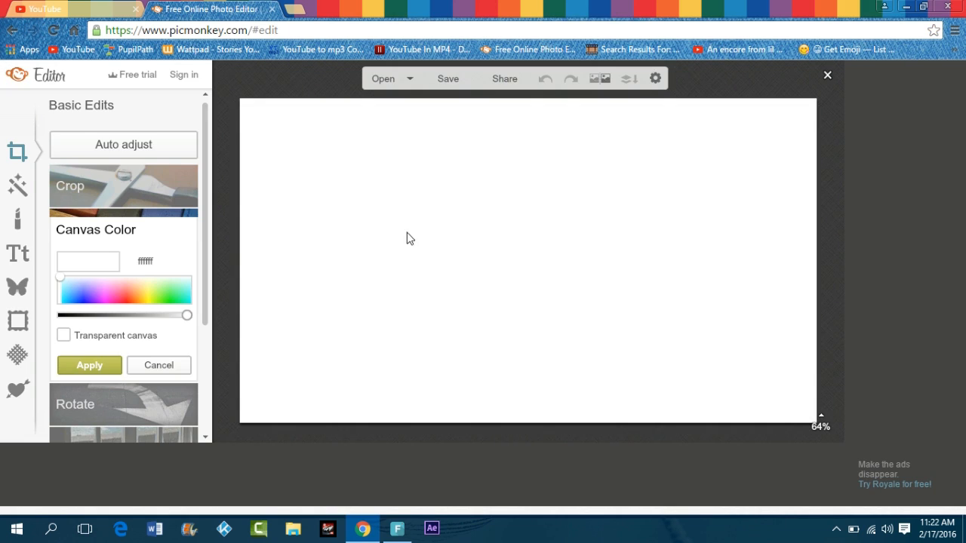
Step: Dismiss the canvas colour options and bring up the text tools with the font list
{"action": "left_click", "coordinate": [91, 369]}
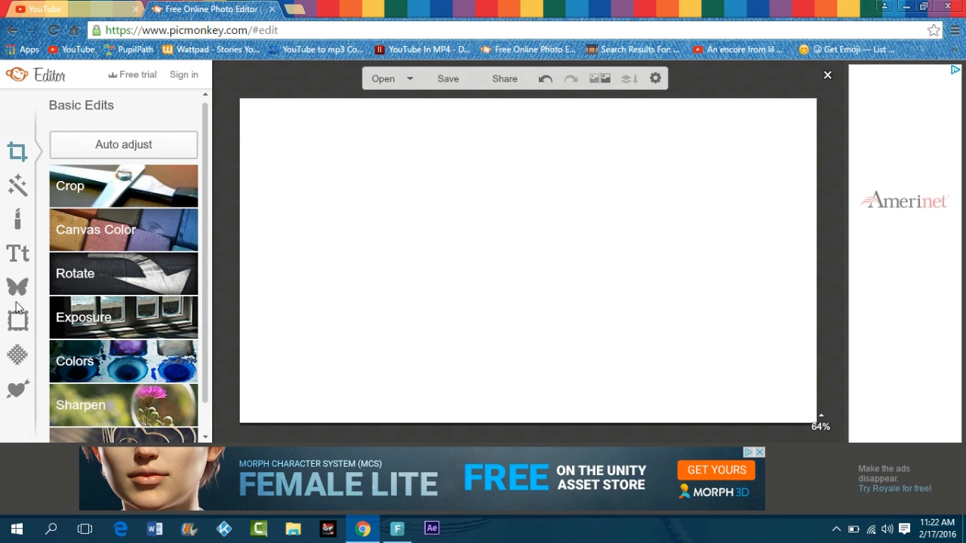
{"action": "left_click", "coordinate": [18, 257]}
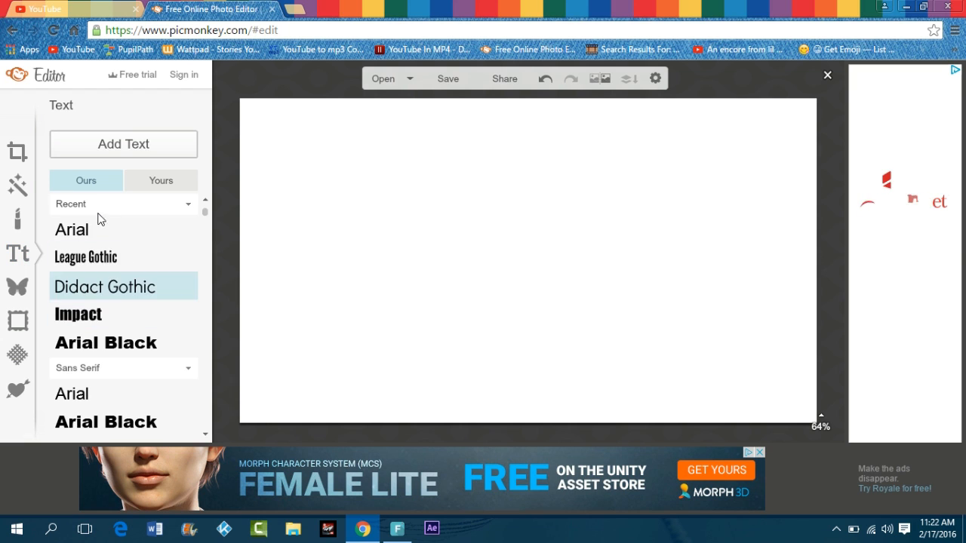
Step: Add a text box in the BEBAS font reading HEYITSGIFT and select all of it
{"action": "left_click", "coordinate": [141, 149]}
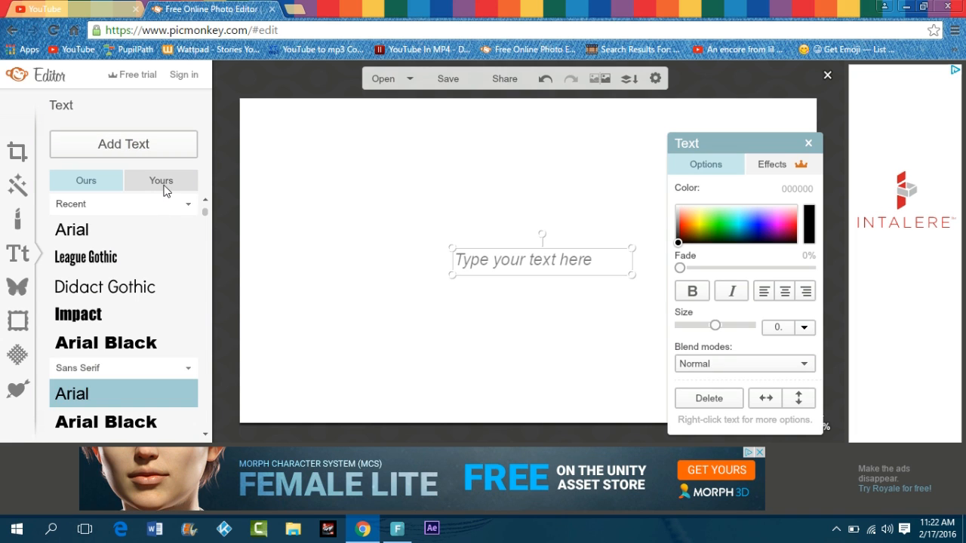
{"action": "left_click", "coordinate": [160, 180]}
{"action": "left_click", "coordinate": [125, 226]}
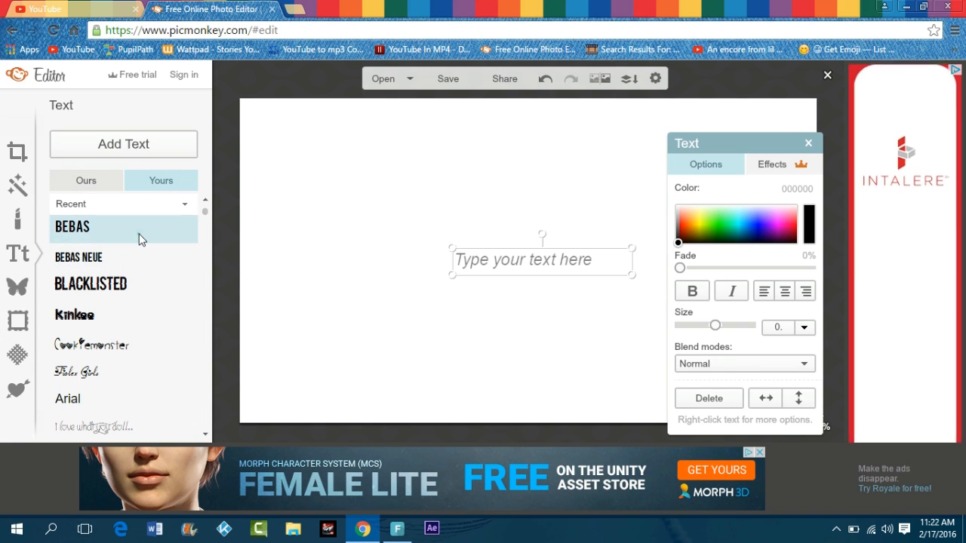
{"action": "left_click", "coordinate": [466, 262]}
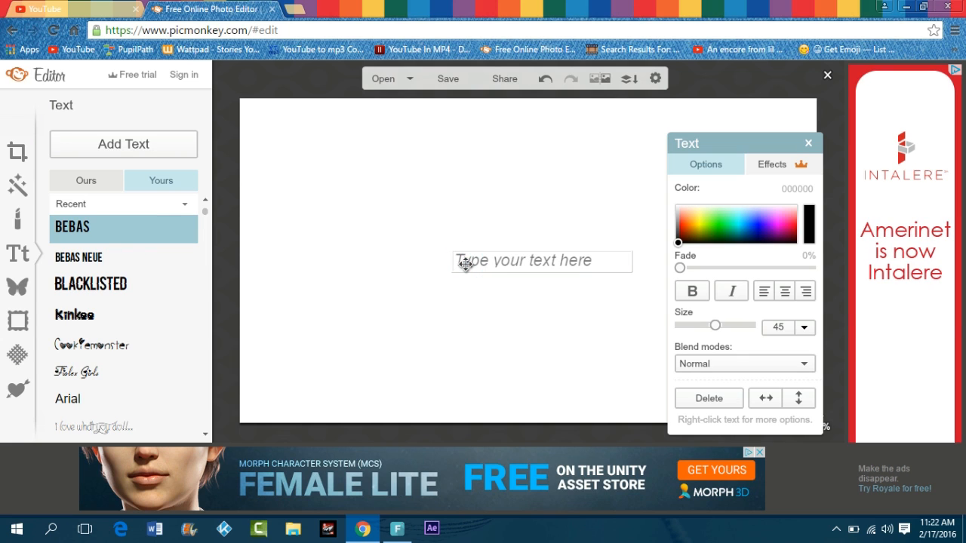
{"action": "type", "text": "HEYITSGIFT"}
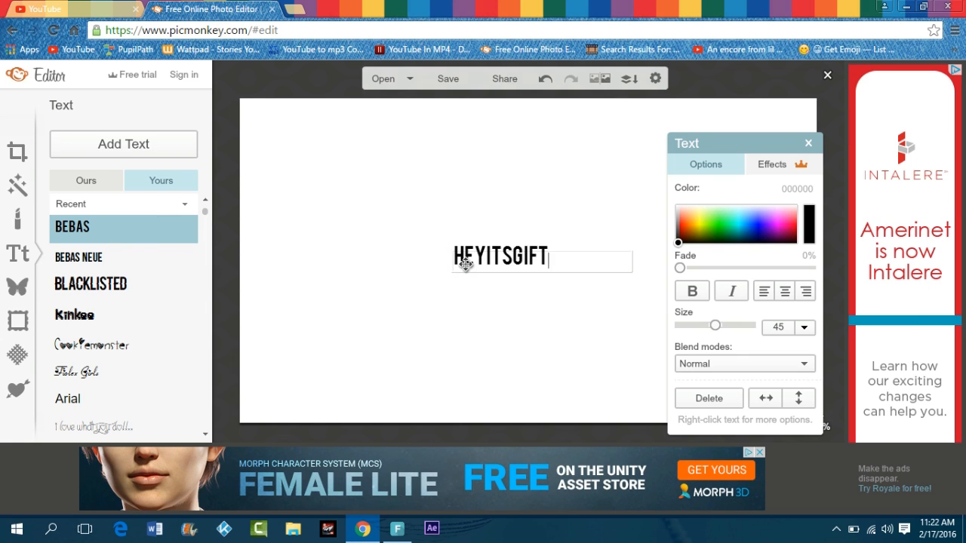
{"action": "left_click_drag", "start_coordinate": [566, 258], "coordinate": [445, 261]}
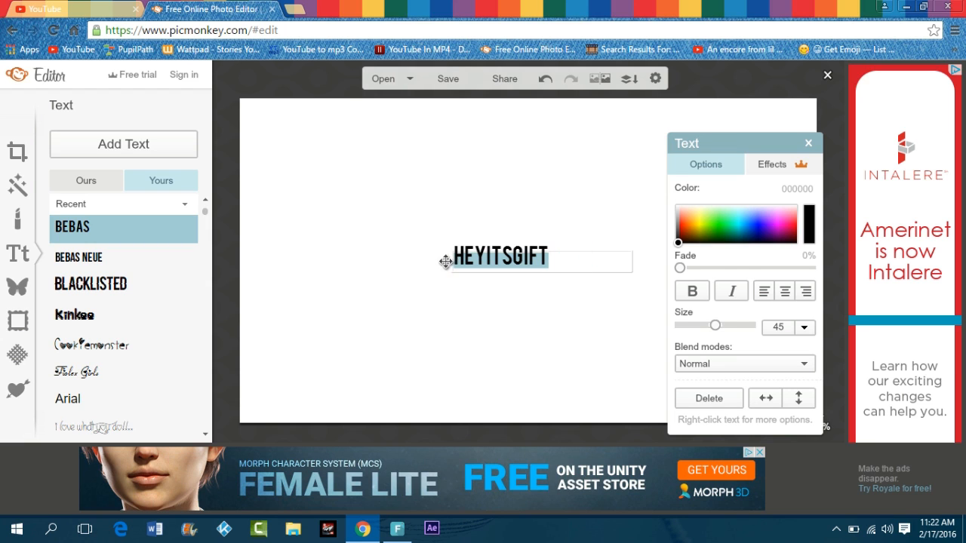
Step: Enlarge the HEYITSGIFT text to about size 213 and centre it on the canvas
{"action": "left_click_drag", "start_coordinate": [718, 327], "coordinate": [770, 327]}
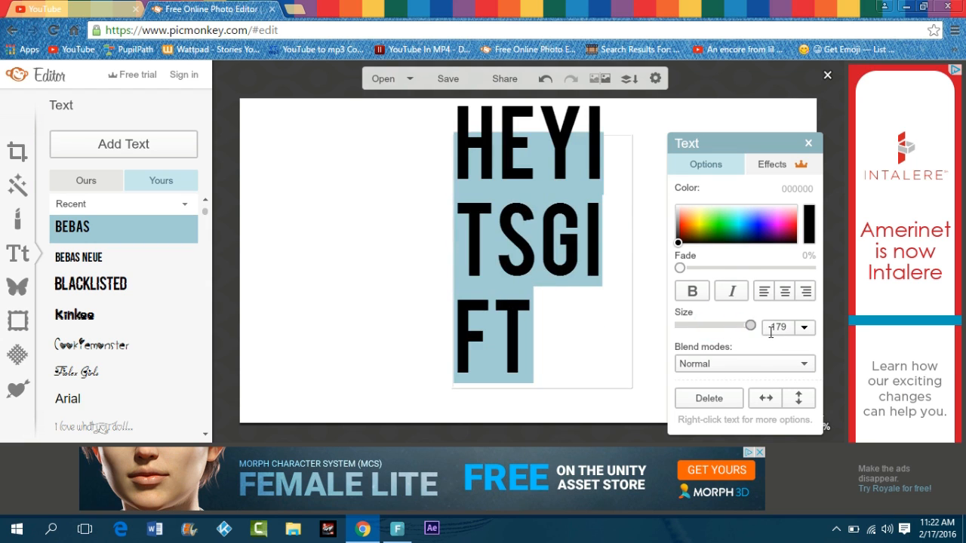
{"action": "left_click_drag", "start_coordinate": [634, 256], "coordinate": [832, 238]}
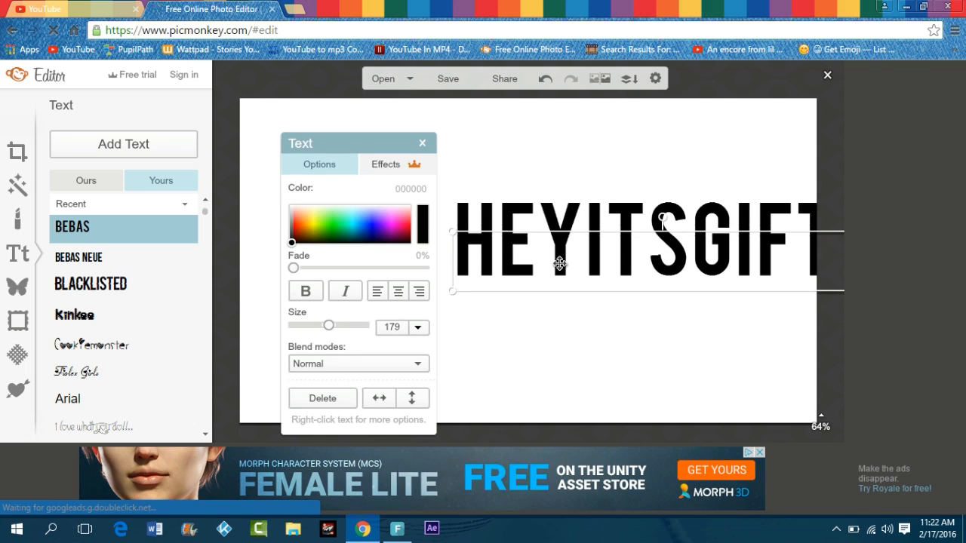
{"action": "mouse_move", "coordinate": [560, 263]}
{"action": "left_mouse_down"}
{"action": "mouse_move", "coordinate": [462, 255]}
{"action": "mouse_move", "coordinate": [464, 288]}
{"action": "left_mouse_up"}
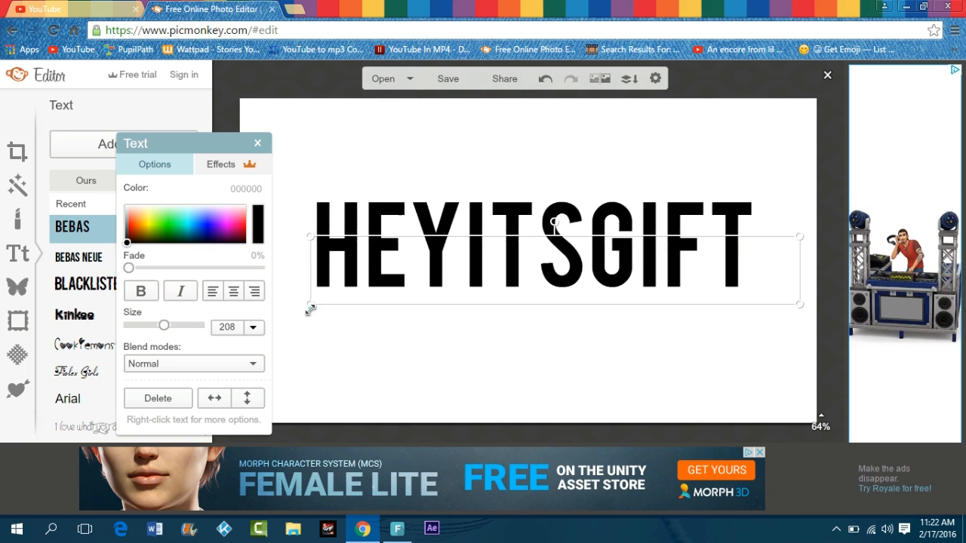
{"action": "left_click_drag", "start_coordinate": [310, 305], "coordinate": [298, 305]}
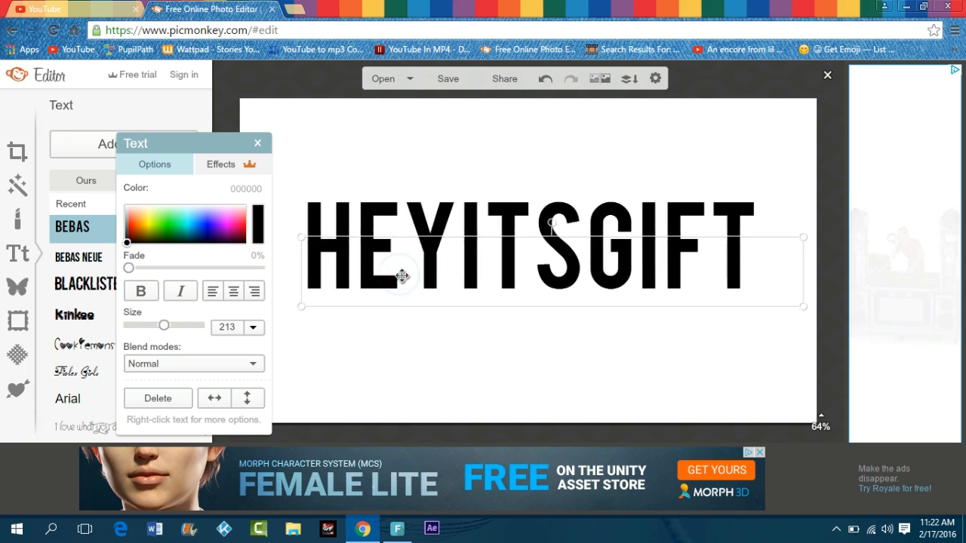
Step: Colour the text green 00cb0e, switch it to the outlined Kinkee font and recentre it
{"action": "triple_click", "coordinate": [302, 249]}
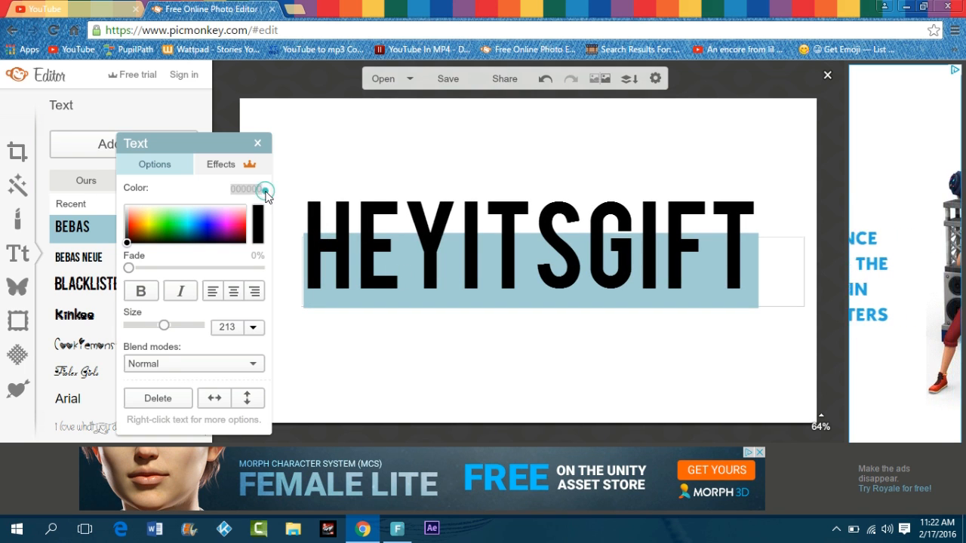
{"action": "double_click", "coordinate": [246, 188]}
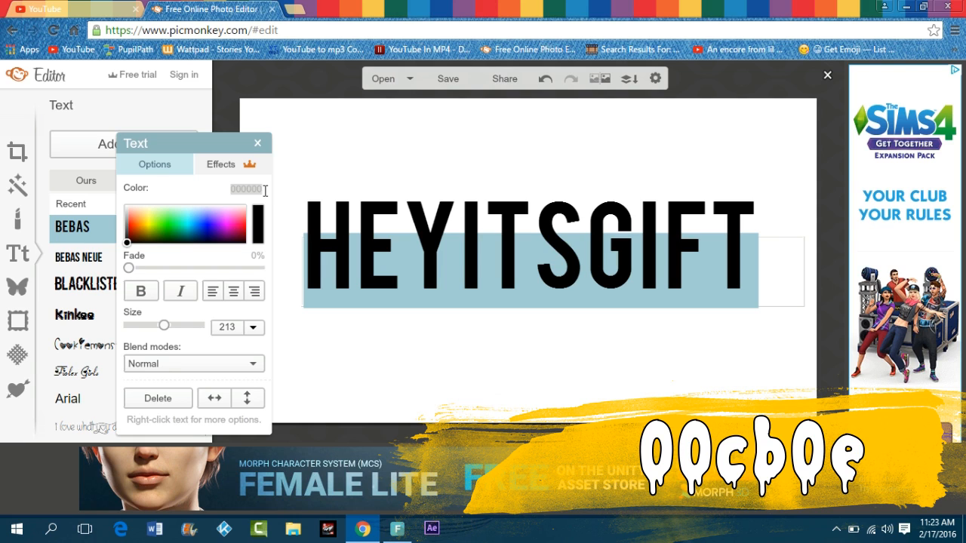
{"action": "type", "text": "00"}
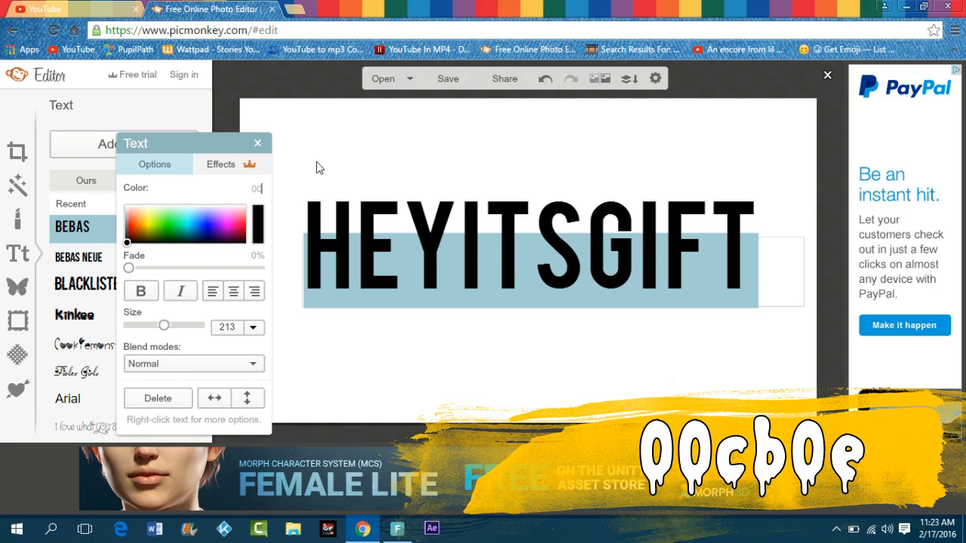
{"action": "type", "text": "c"}
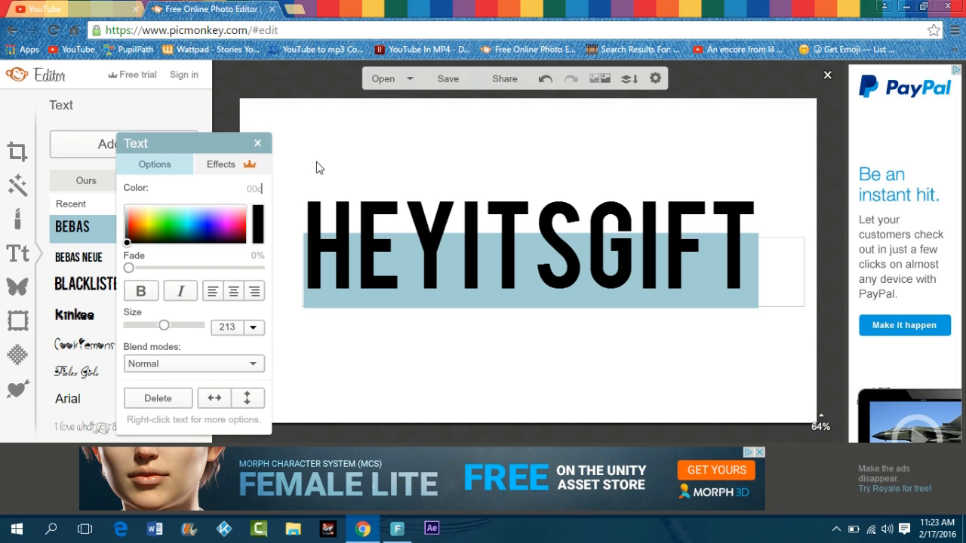
{"action": "type", "text": "b0"}
{"action": "type", "text": "e"}
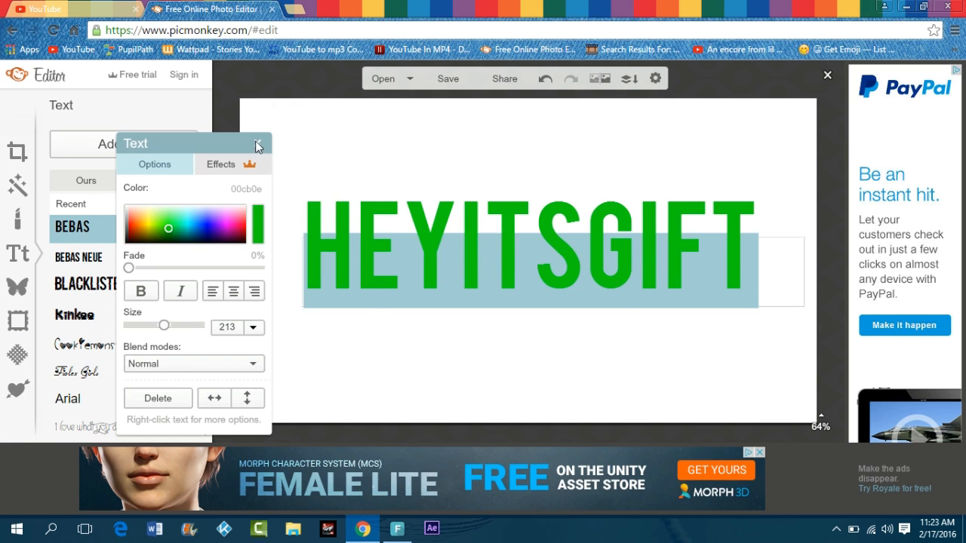
{"action": "left_click", "coordinate": [86, 284]}
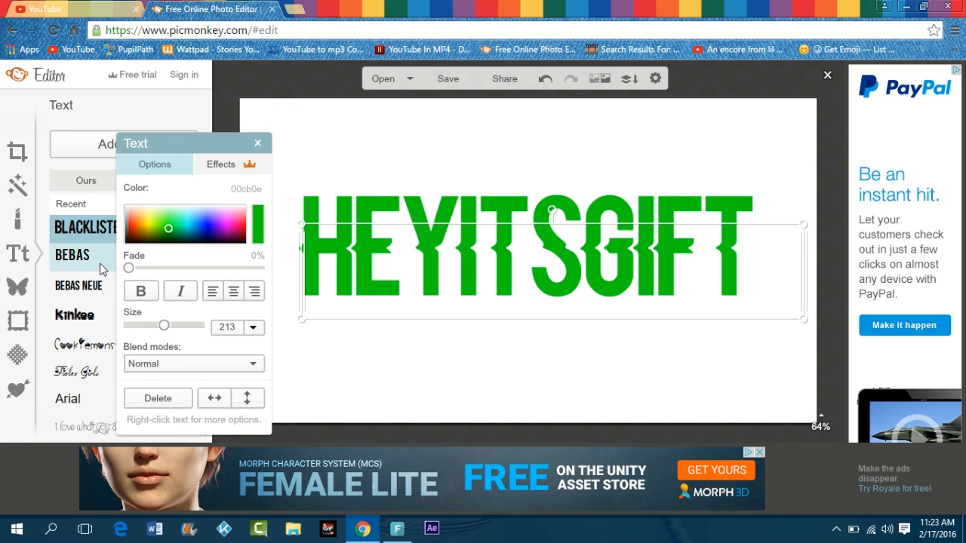
{"action": "left_click", "coordinate": [72, 255]}
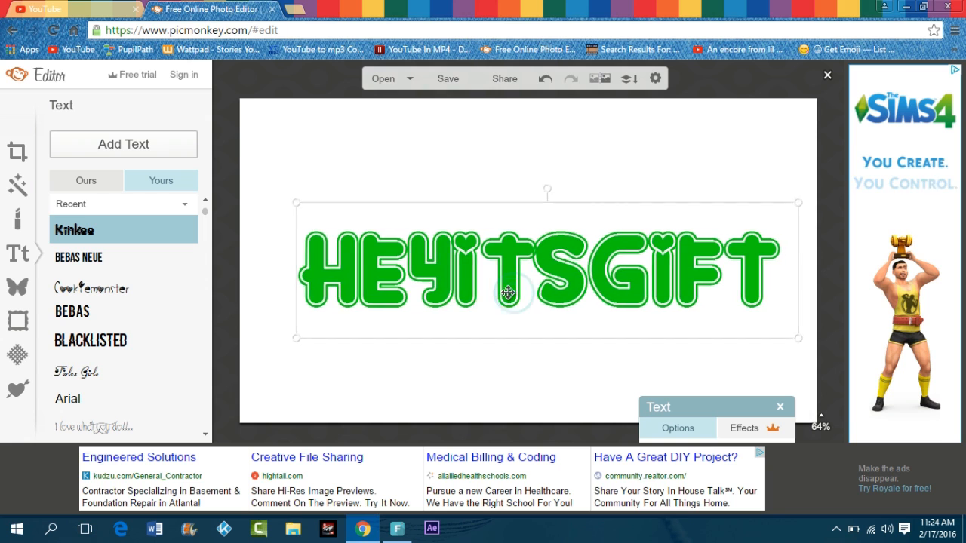
{"action": "left_click_drag", "start_coordinate": [508, 293], "coordinate": [490, 287]}
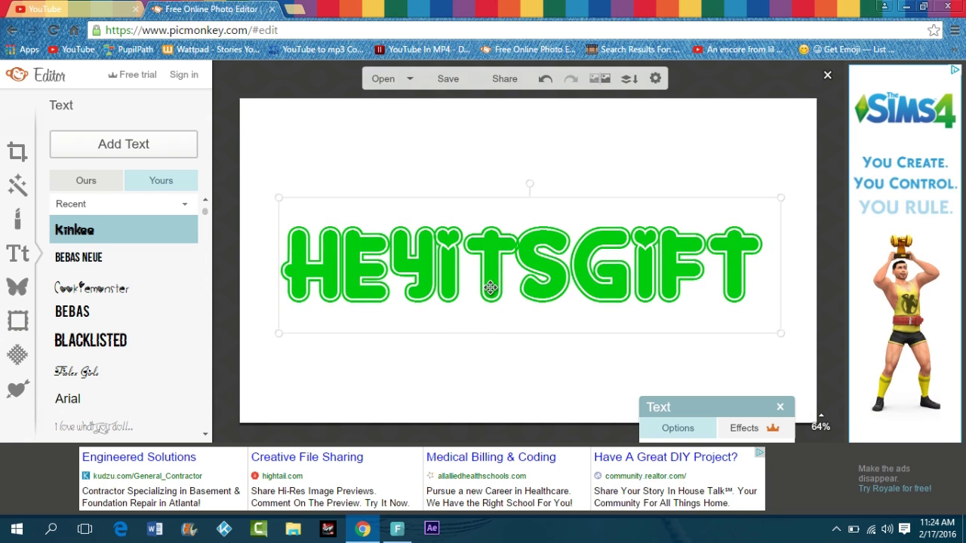
Step: Save the HEYITSGIFT image to the computer as a JPG and switch to Filmora
{"action": "left_click", "coordinate": [452, 80]}
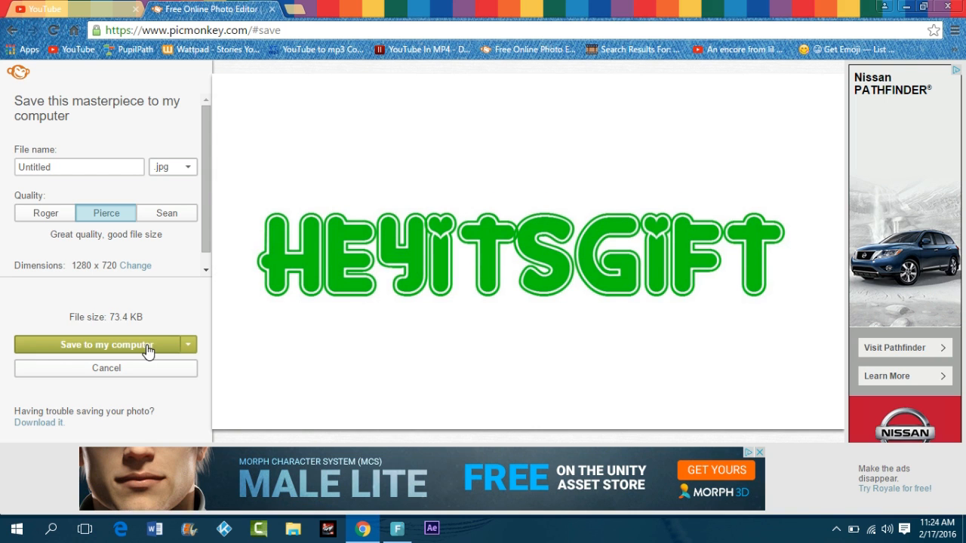
{"action": "left_click", "coordinate": [105, 345]}
{"action": "left_click", "coordinate": [432, 528]}
{"action": "left_click", "coordinate": [397, 528]}
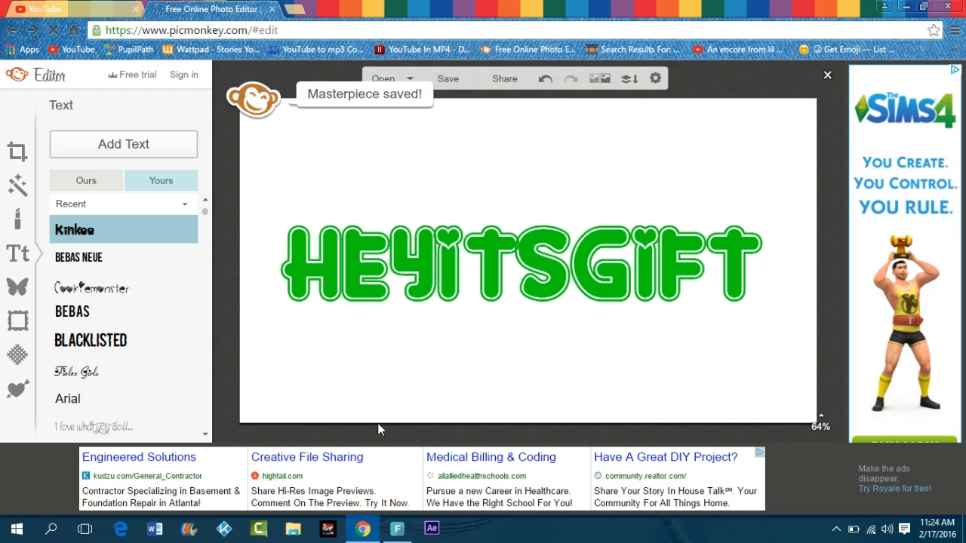
{"action": "left_click", "coordinate": [400, 530]}
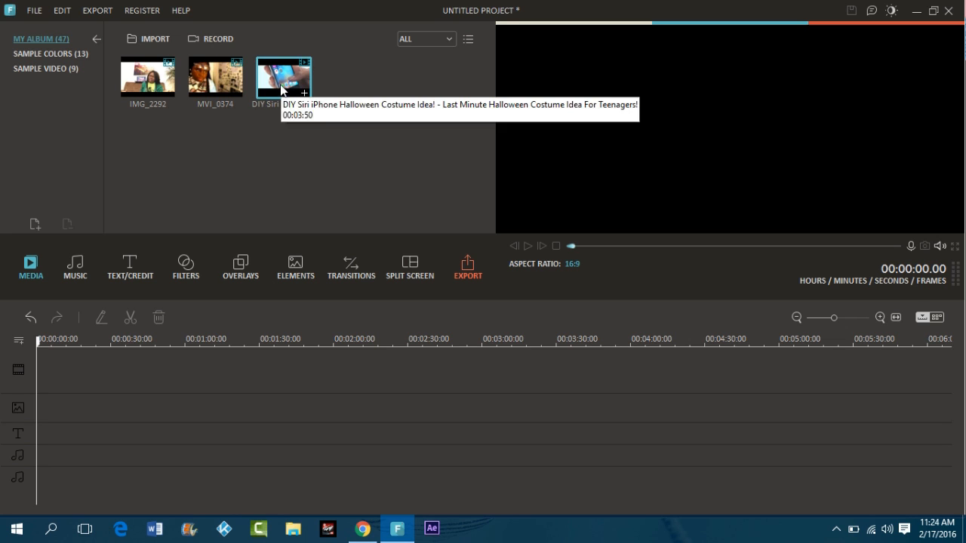
Step: Place the DIY Siri iPhone video on the timeline and import the saved HEYITSGIFT image
{"action": "left_click_drag", "start_coordinate": [282, 75], "coordinate": [98, 373]}
{"action": "left_click", "coordinate": [158, 389]}
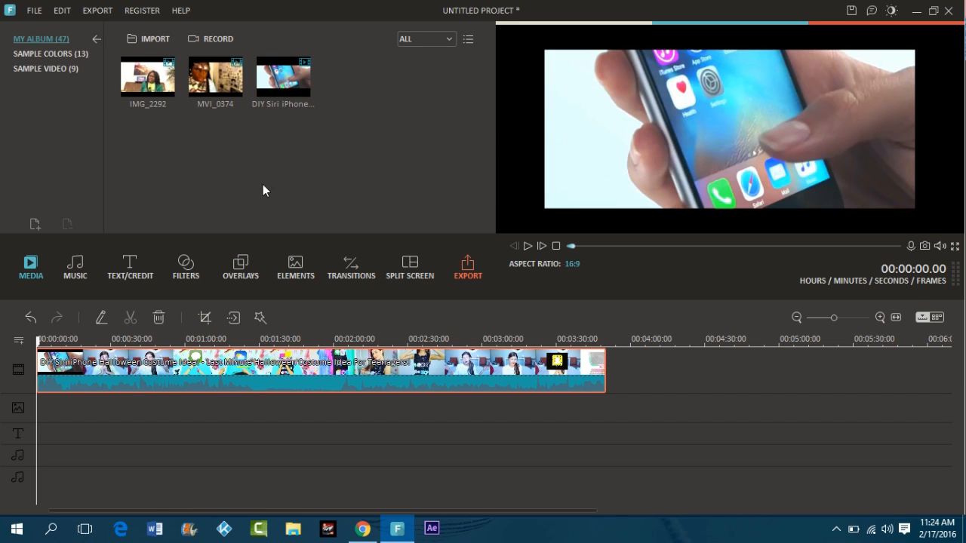
{"action": "left_click", "coordinate": [155, 39]}
{"action": "left_click", "coordinate": [177, 55]}
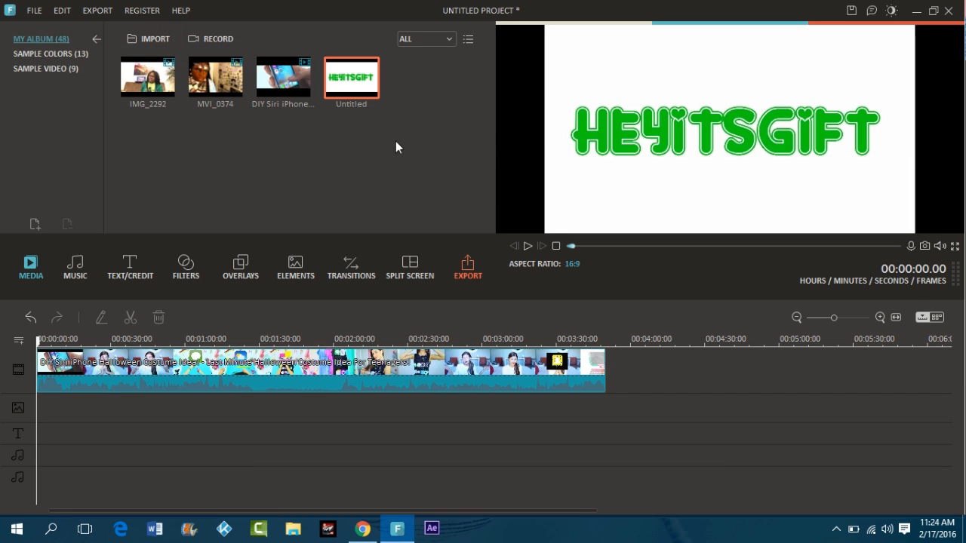
Step: Put the HEYITSGIFT image at the start of the PIP overlay track and bring up its green screen settings
{"action": "left_click_drag", "start_coordinate": [352, 82], "coordinate": [112, 416]}
{"action": "left_click_drag", "start_coordinate": [40, 410], "coordinate": [249, 407]}
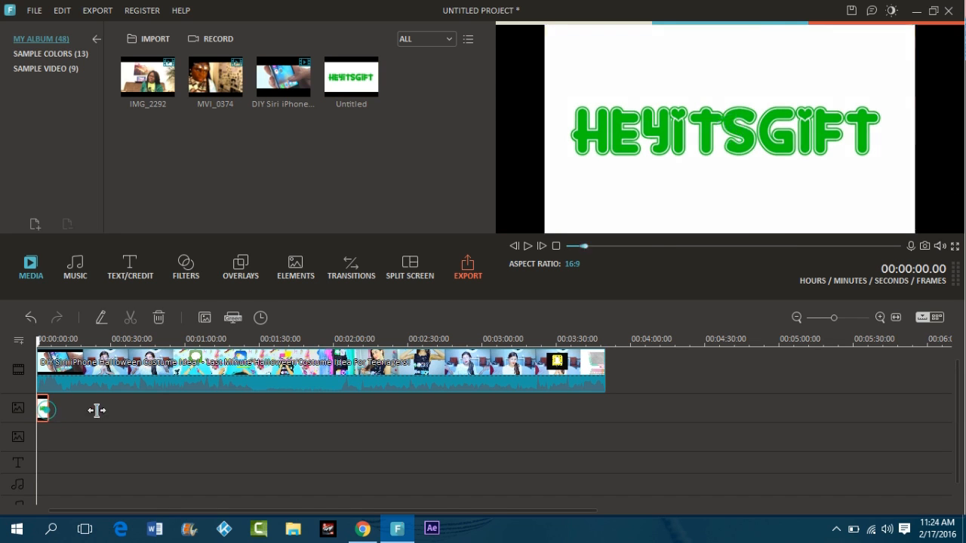
{"action": "left_click", "coordinate": [144, 407]}
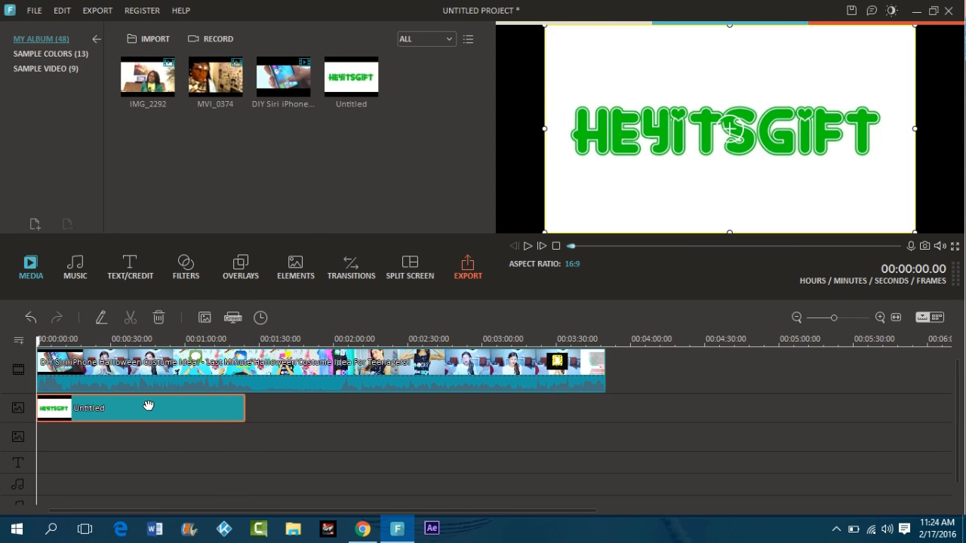
{"action": "right_click", "coordinate": [144, 402]}
{"action": "left_click", "coordinate": [195, 324]}
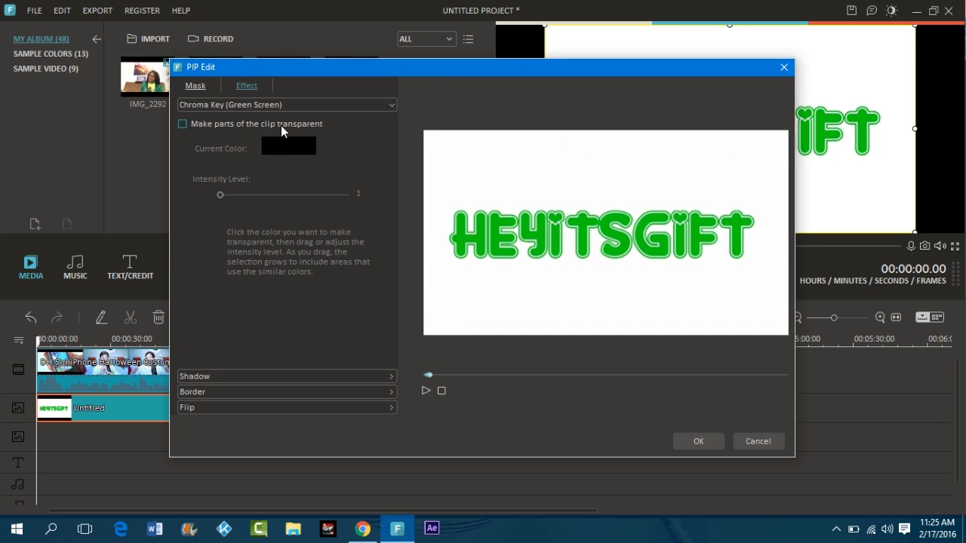
Step: Chroma key the letters' green at intensity 100 so the video shows through HEYITSGIFT
{"action": "left_click", "coordinate": [281, 125]}
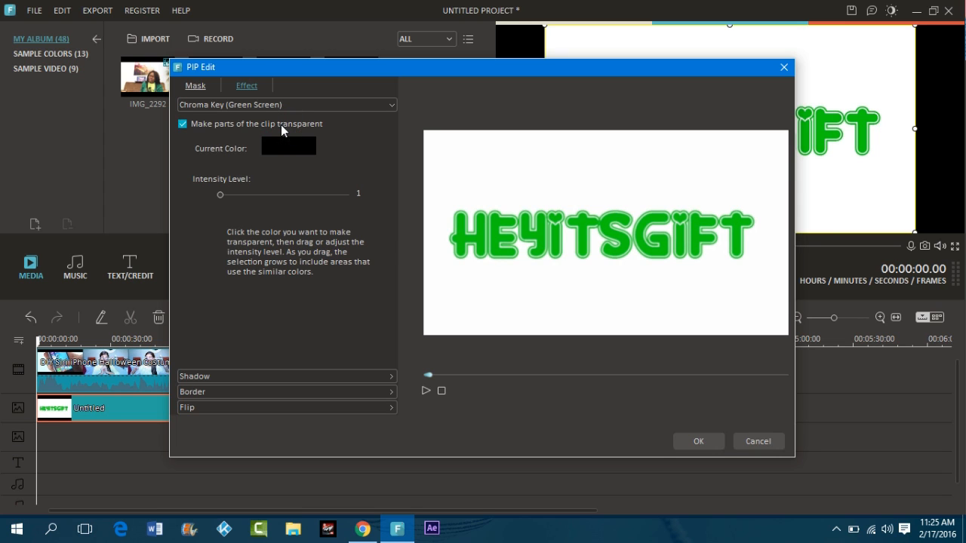
{"action": "left_click", "coordinate": [541, 237]}
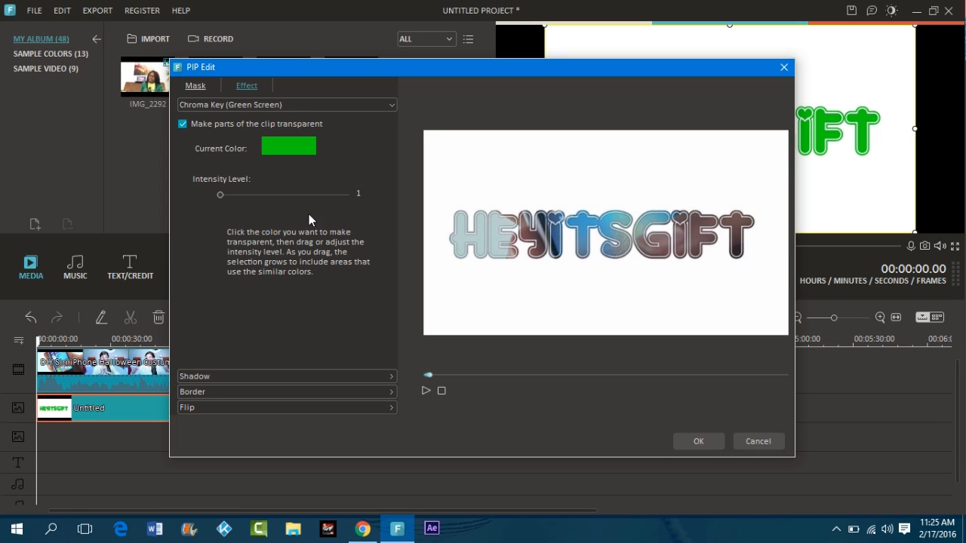
{"action": "left_click_drag", "start_coordinate": [221, 195], "coordinate": [292, 194]}
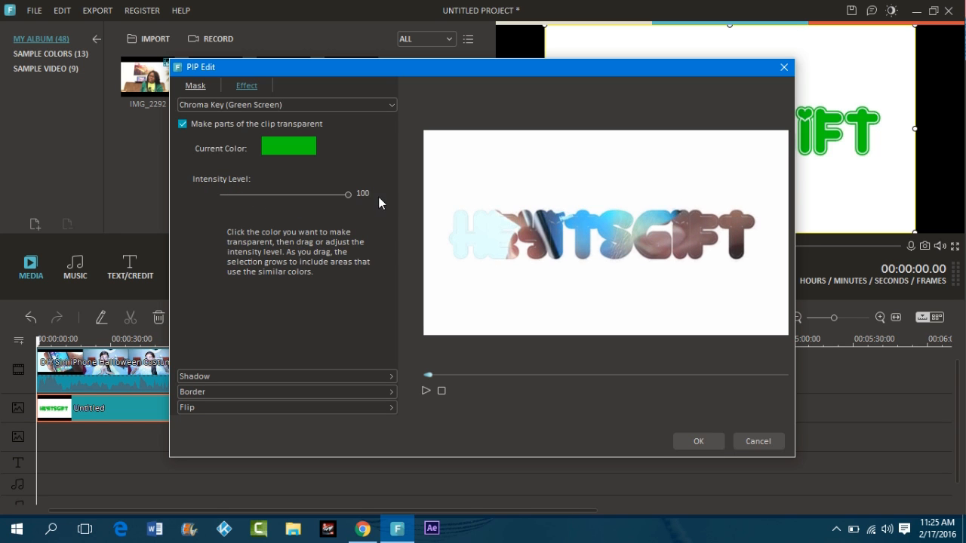
{"action": "left_click", "coordinate": [690, 440]}
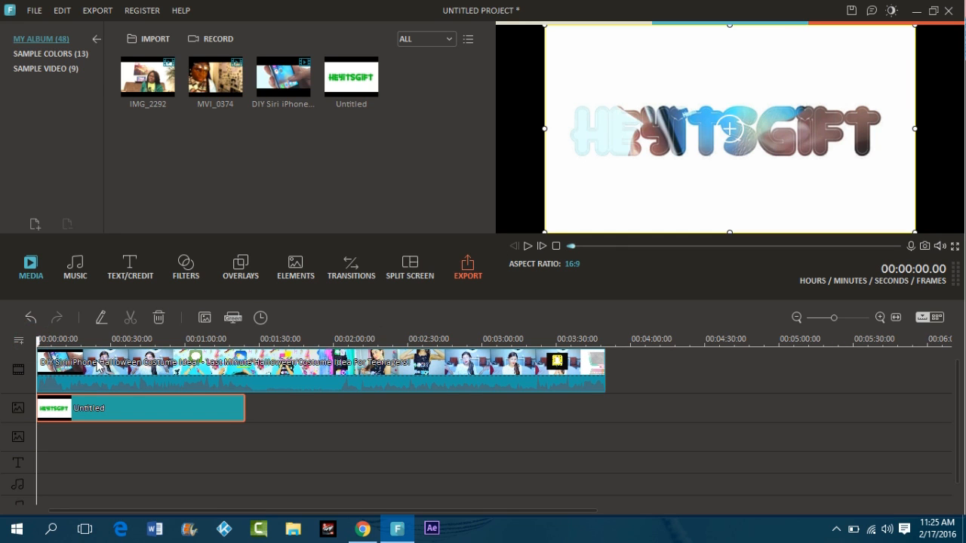
Step: Preview the result, jump back to the start and reconfirm the overlay's green screen settings
{"action": "key", "text": "space"}
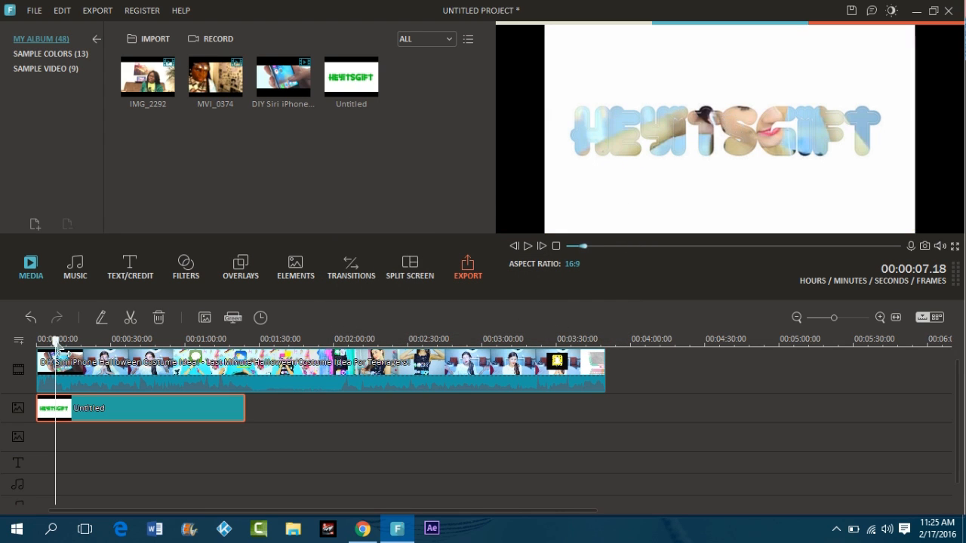
{"action": "left_click_drag", "start_coordinate": [55, 341], "coordinate": [42, 343]}
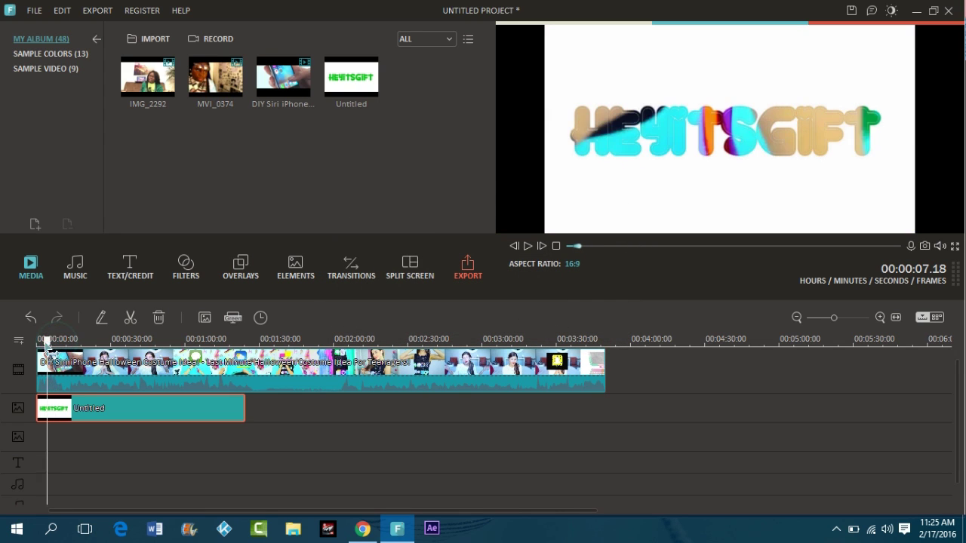
{"action": "right_click", "coordinate": [122, 413]}
{"action": "left_click", "coordinate": [166, 332]}
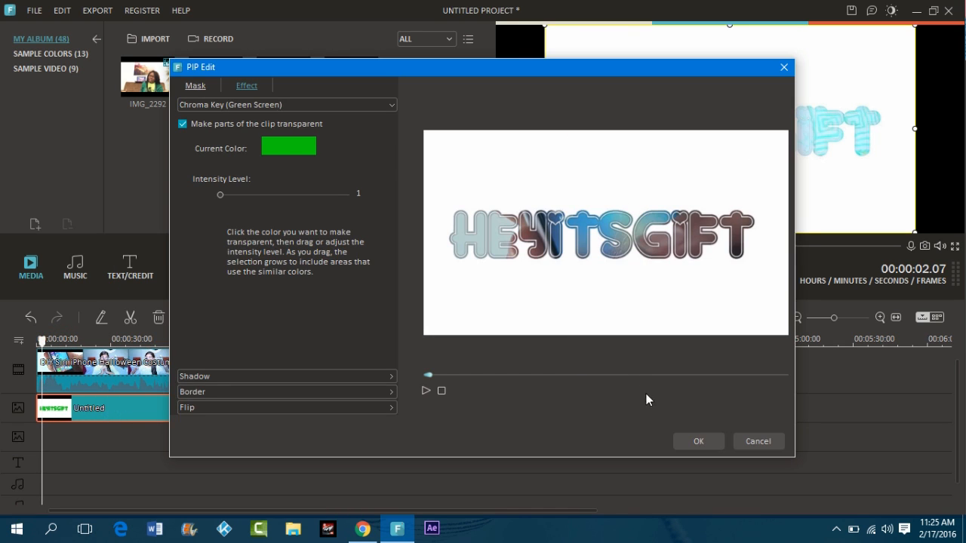
{"action": "left_click", "coordinate": [694, 440]}
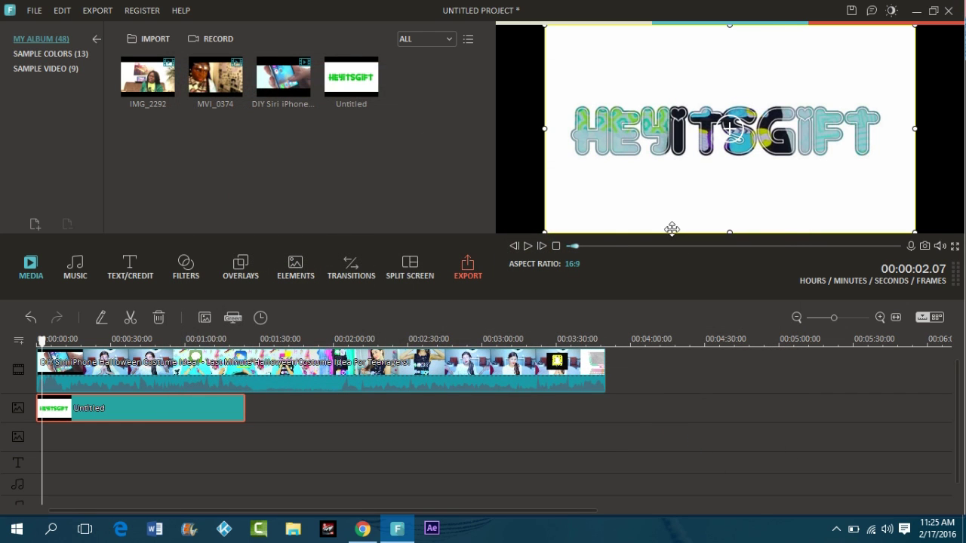
Step: Play the title from the start, stop, and bring up the overlay clip's editing panel
{"action": "left_click_drag", "start_coordinate": [41, 341], "coordinate": [36, 341]}
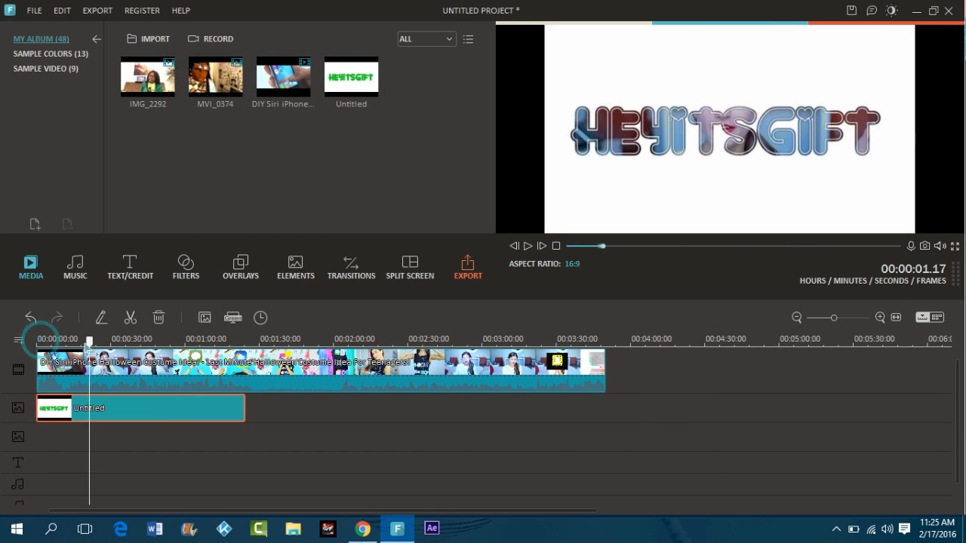
{"action": "key", "text": "space"}
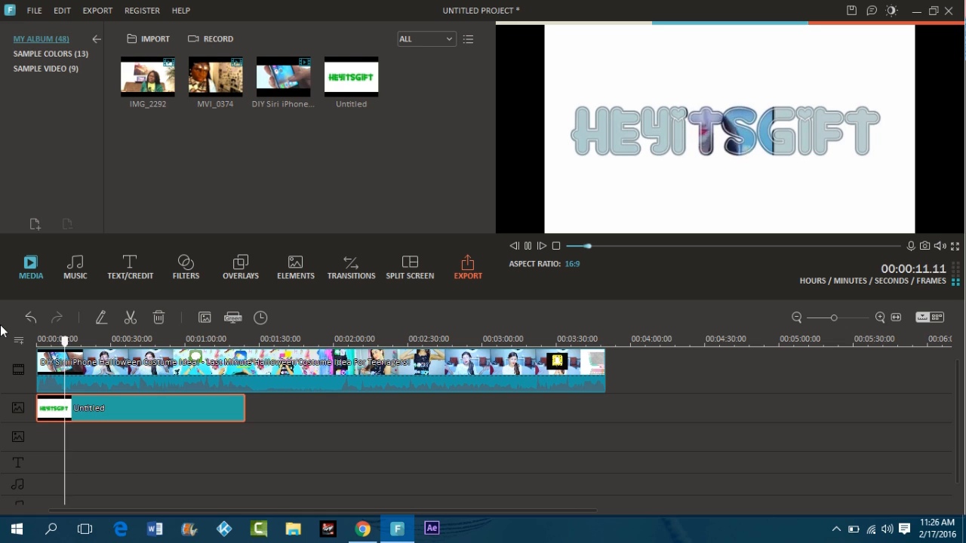
{"action": "key", "text": "space"}
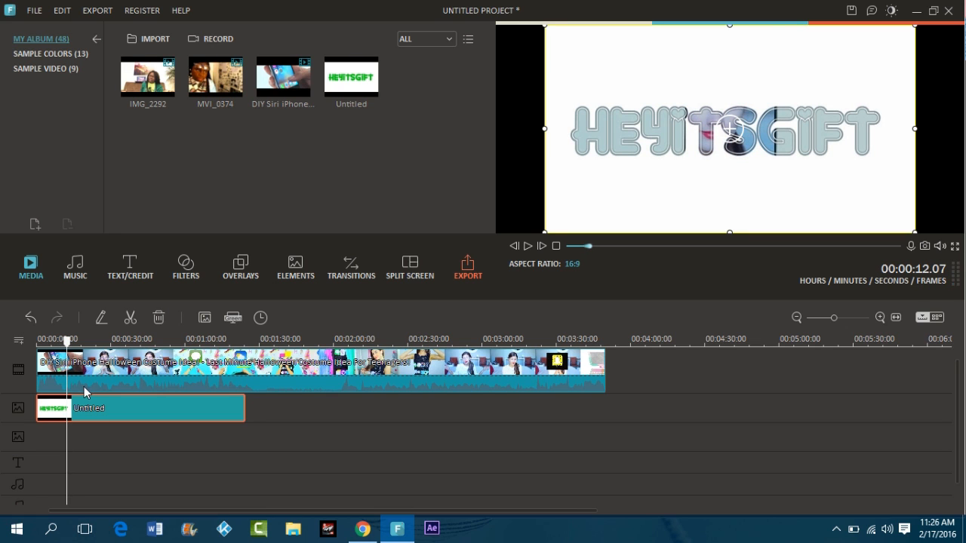
{"action": "double_click", "coordinate": [90, 408]}
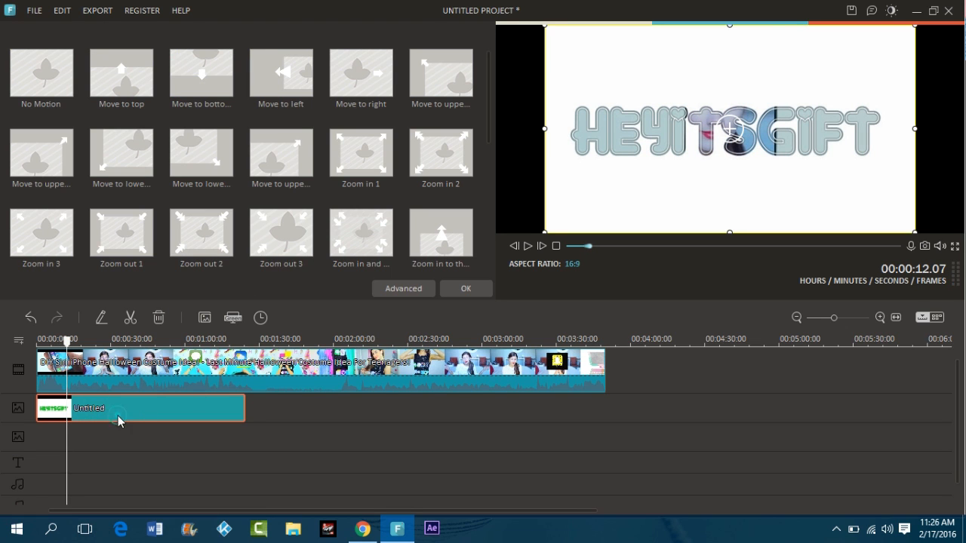
Step: Reopen the overlay's green screen settings, raise the intensity and play the keyed preview
{"action": "right_click", "coordinate": [119, 418]}
{"action": "left_click", "coordinate": [174, 354]}
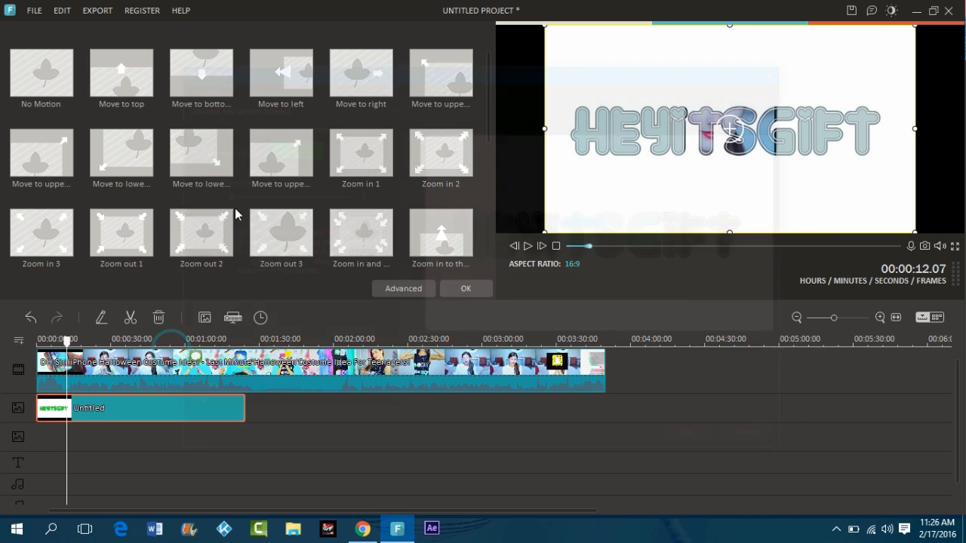
{"action": "left_click_drag", "start_coordinate": [222, 195], "coordinate": [296, 194]}
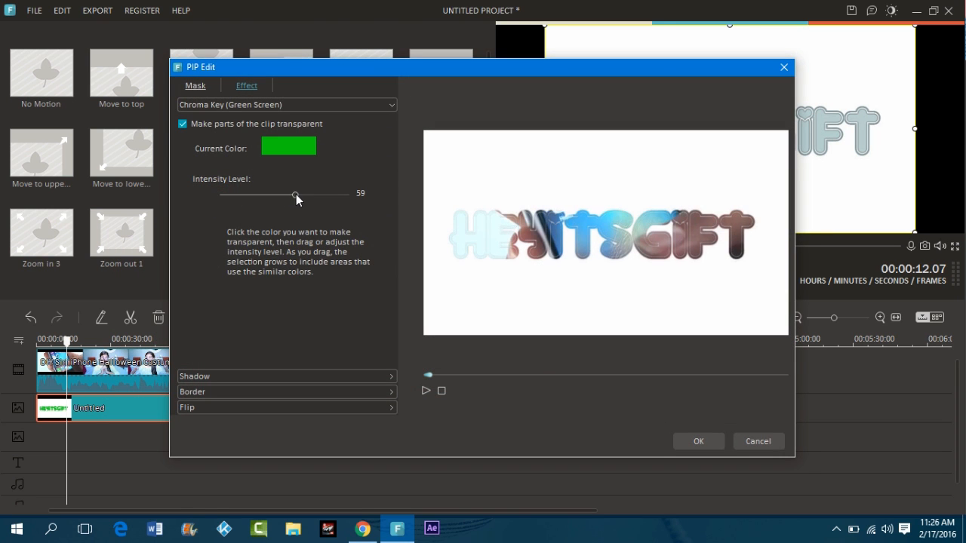
{"action": "left_click", "coordinate": [425, 391]}
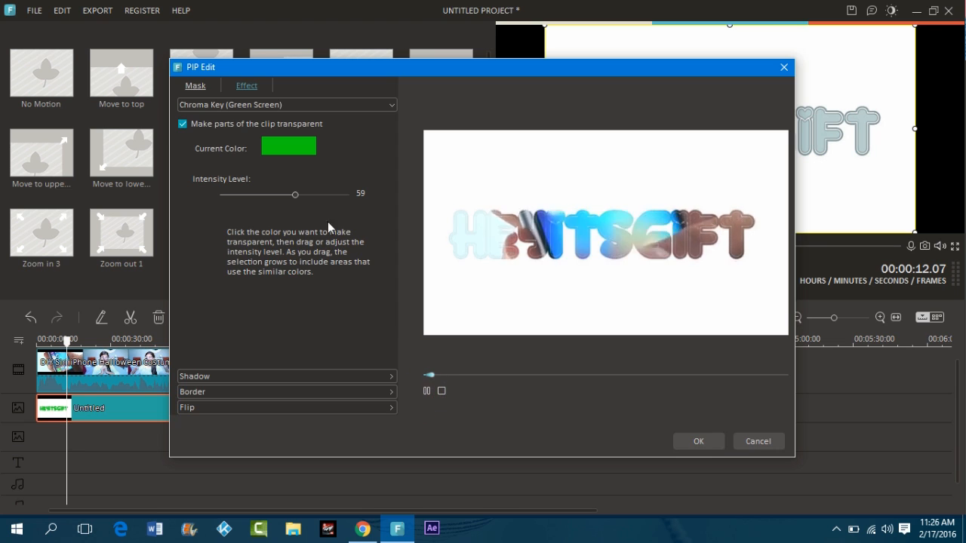
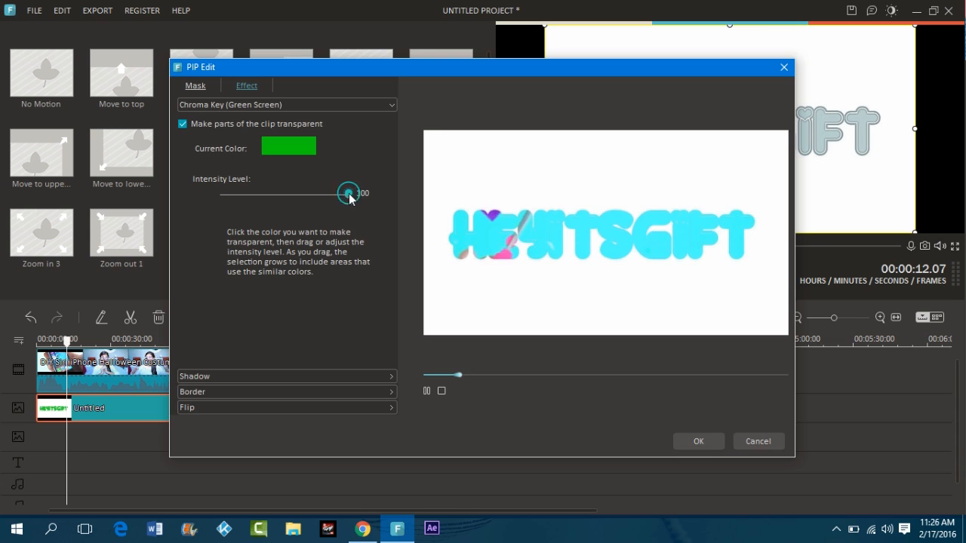
Step: Lower the Chroma Key Intensity Level to about 8, apply it, and return the playhead to 00:00:00
{"action": "mouse_move", "coordinate": [194, 198]}
{"action": "left_mouse_down"}
{"action": "mouse_move", "coordinate": [178, 193]}
{"action": "mouse_move", "coordinate": [230, 196]}
{"action": "left_mouse_up"}
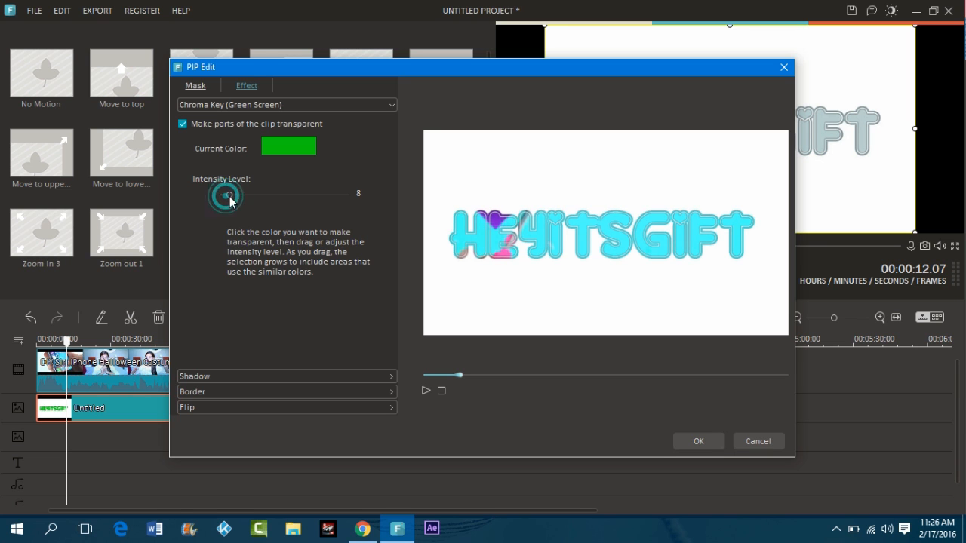
{"action": "left_click", "coordinate": [697, 444]}
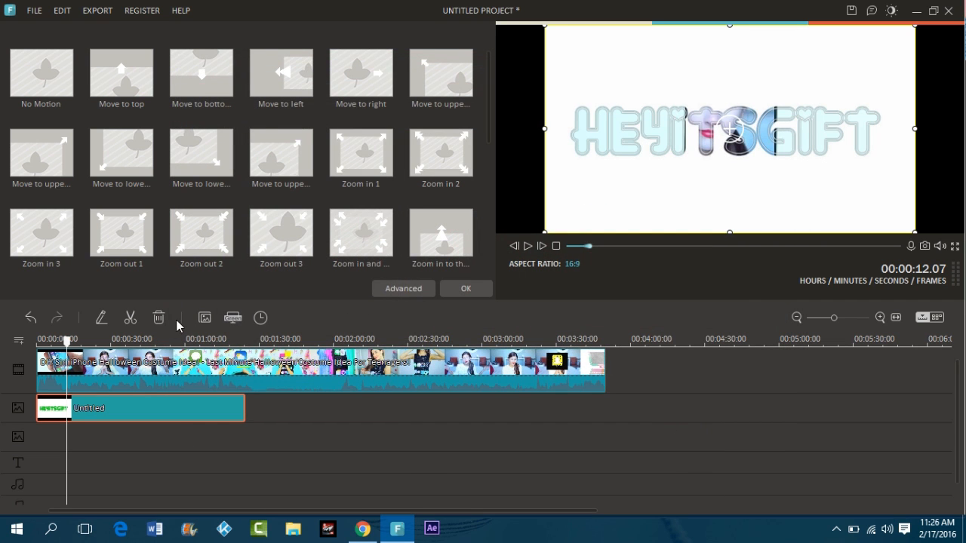
{"action": "left_click_drag", "start_coordinate": [67, 340], "coordinate": [38, 339]}
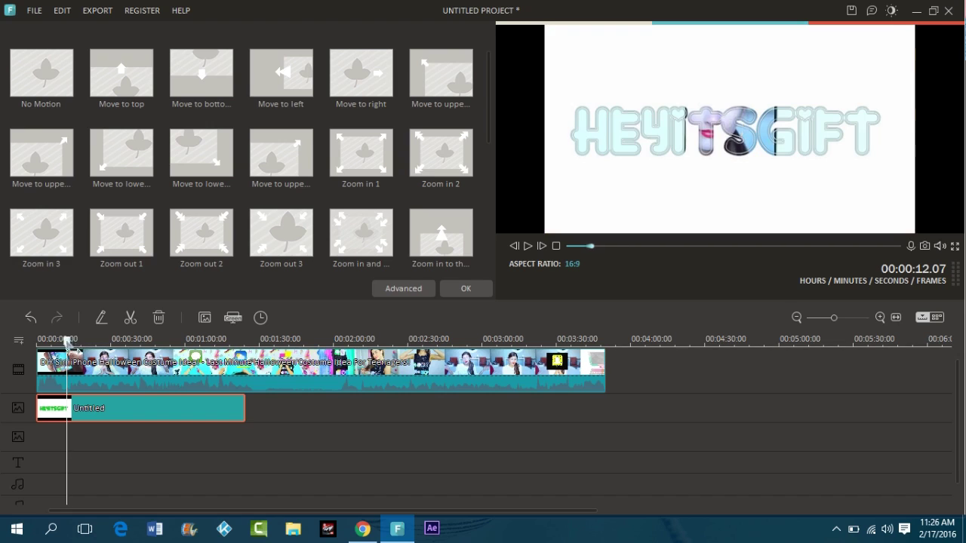
{"action": "left_click", "coordinate": [467, 291]}
Step: Preview the keyed HEYITSGIFT title, then jump back to about 00:00:09 on the ruler
{"action": "key", "text": "space"}
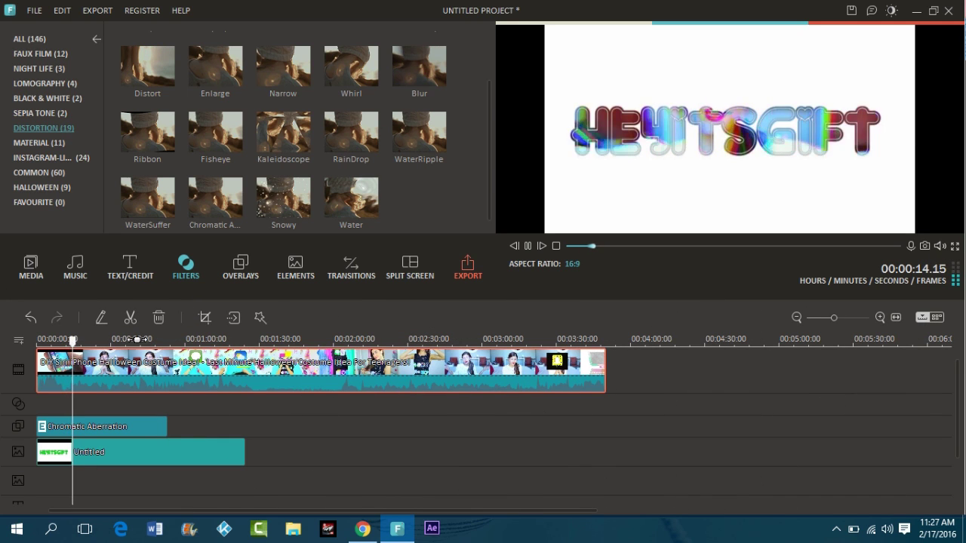
{"action": "left_click", "coordinate": [61, 340]}
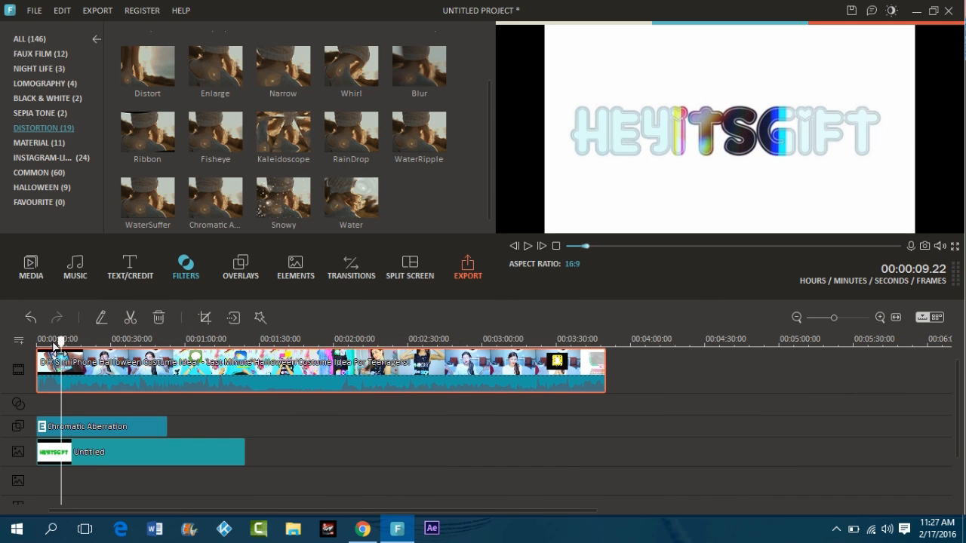